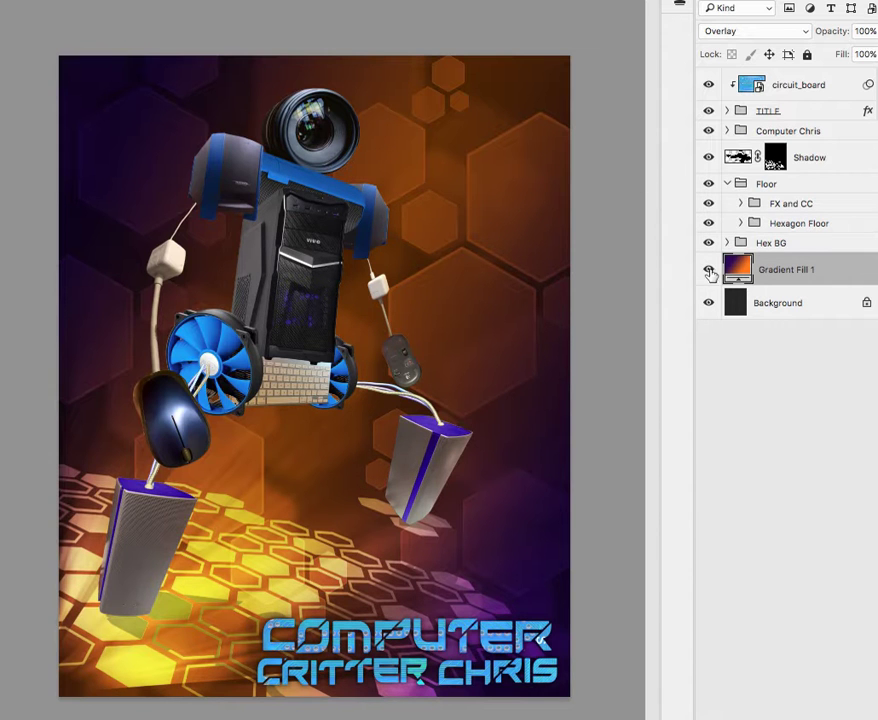
Convert the locked Background into Layer 0, testing lower opacity before restoring it to 100%.
click(709, 302)
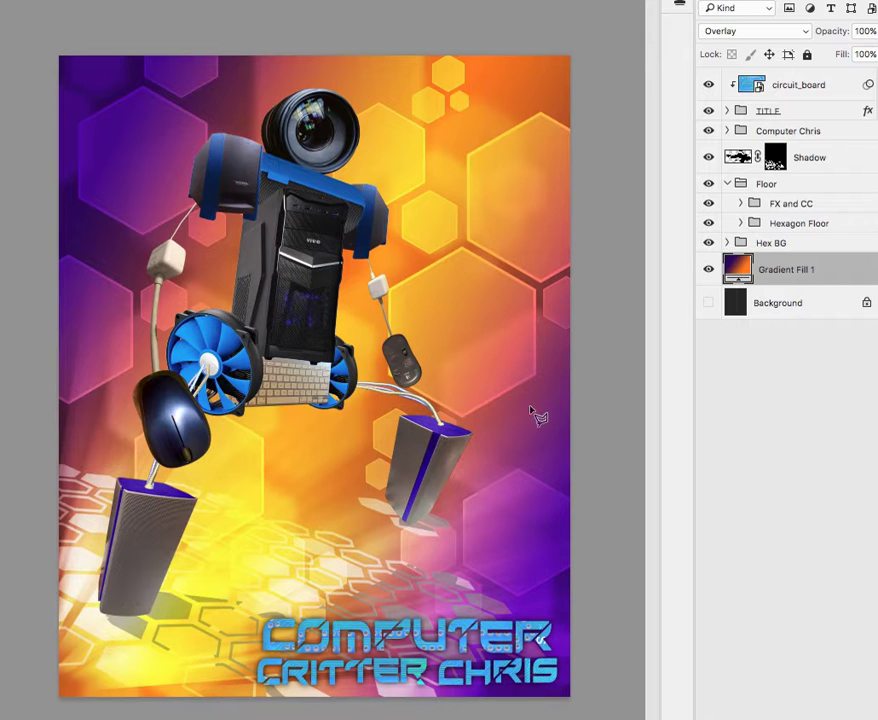
click(708, 303)
double_click(814, 304)
click(651, 251)
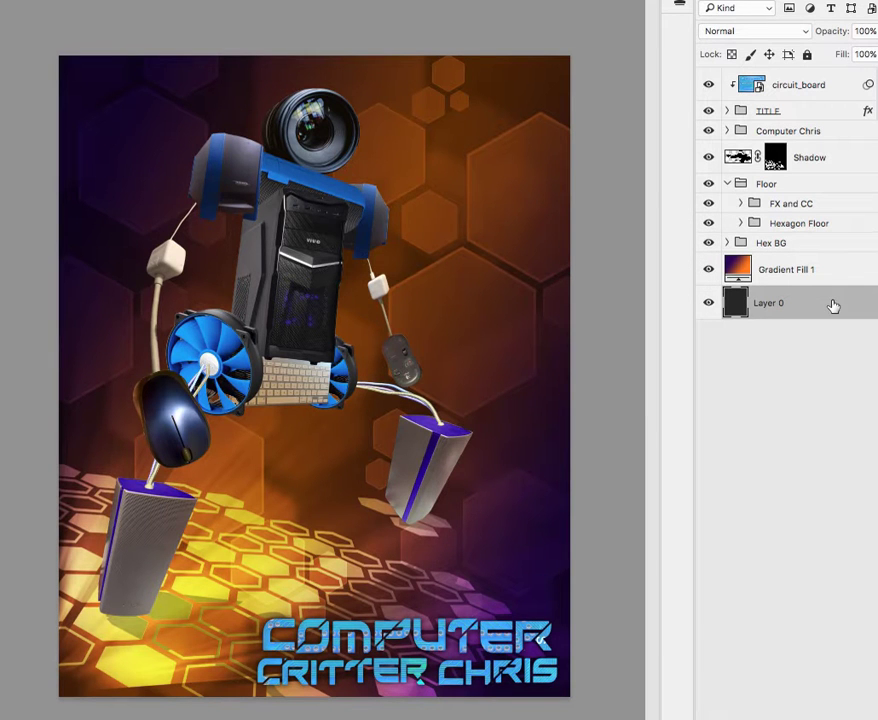
click(875, 31)
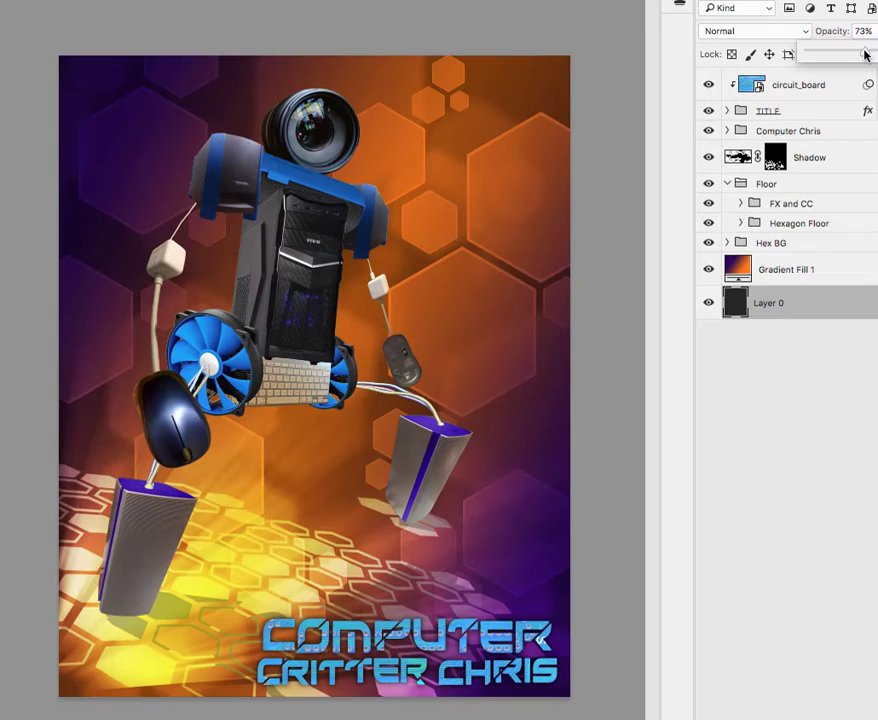
mouse_move(865, 55)
mouse_down()
mouse_move(852, 57)
mouse_move(868, 55)
mouse_up()
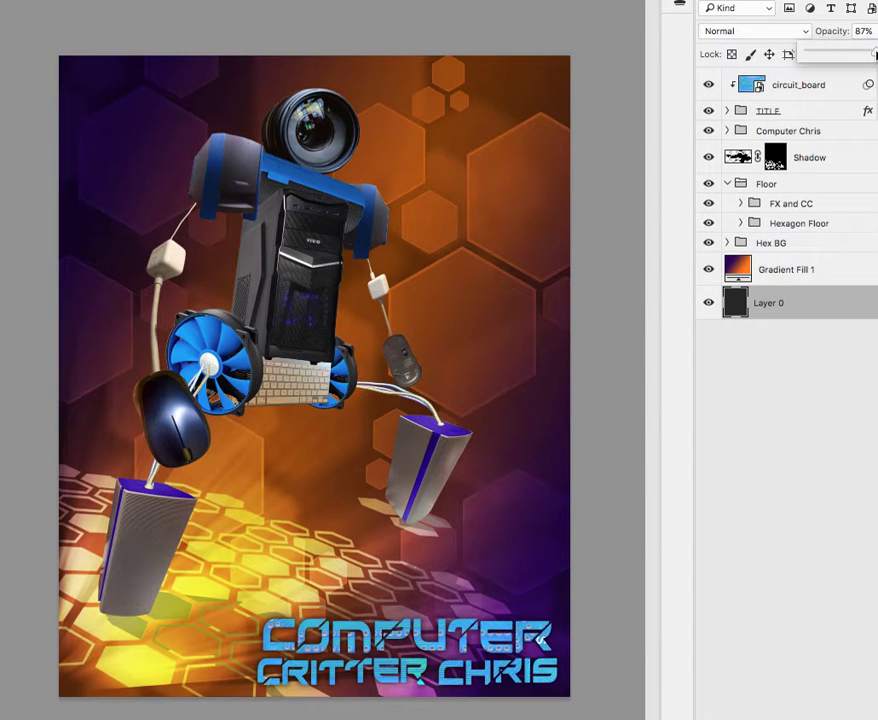
drag(875, 55, 877, 55)
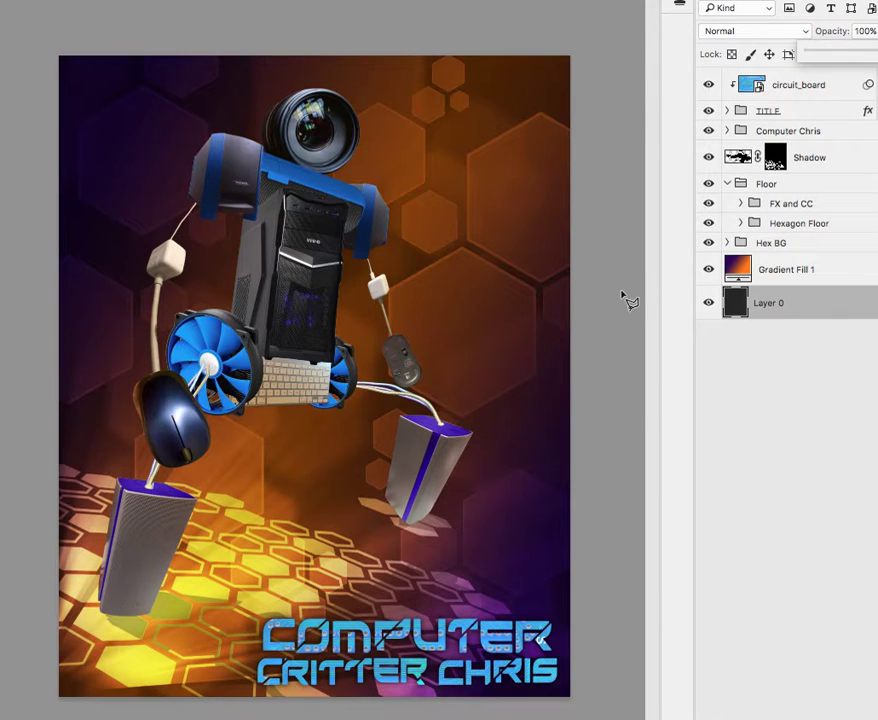
Toggle FX and CC, Hexagon Floor and Hex BG off and back on to compare.
click(788, 402)
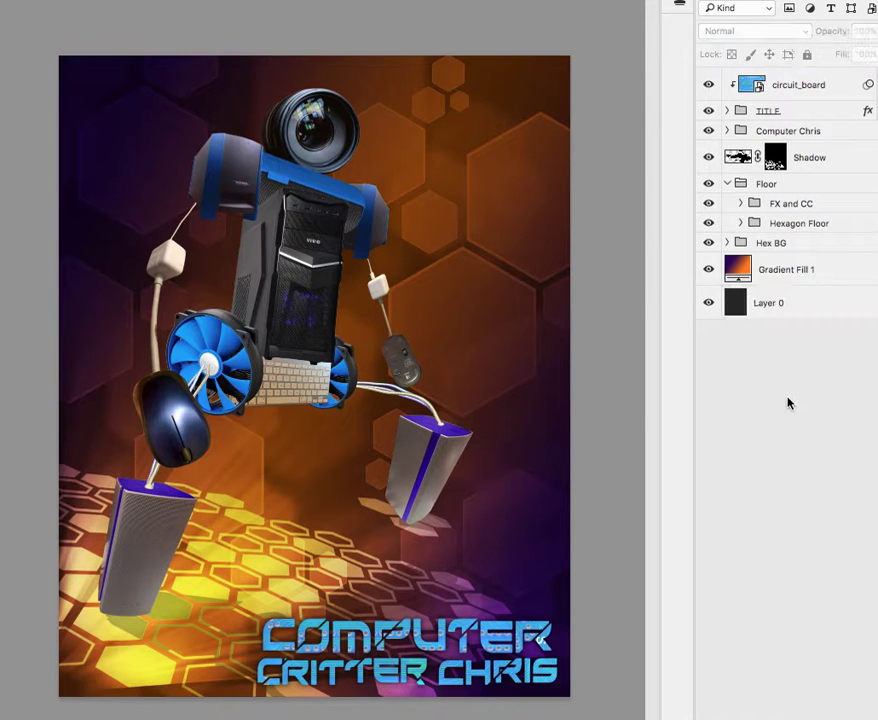
click(708, 204)
click(708, 204)
click(709, 223)
click(709, 224)
click(709, 243)
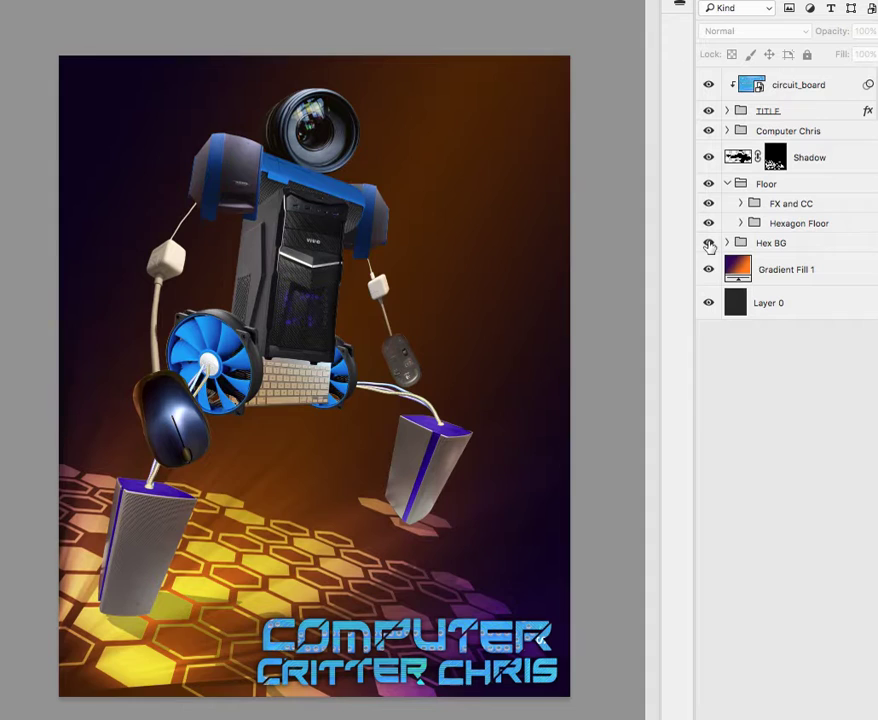
click(709, 243)
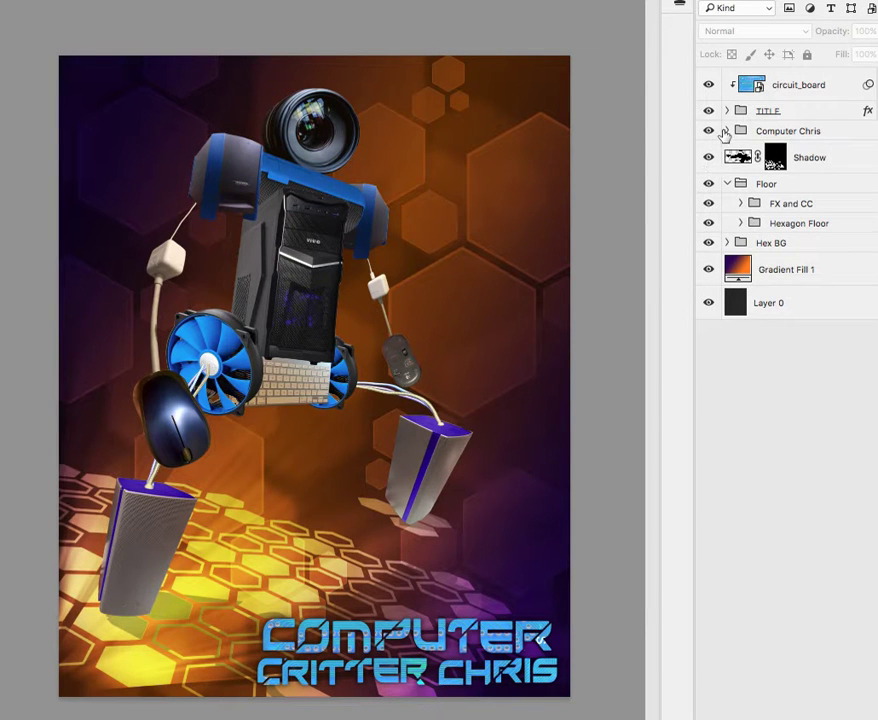
Expand the Computer Chris group and select the Tower layer.
click(727, 131)
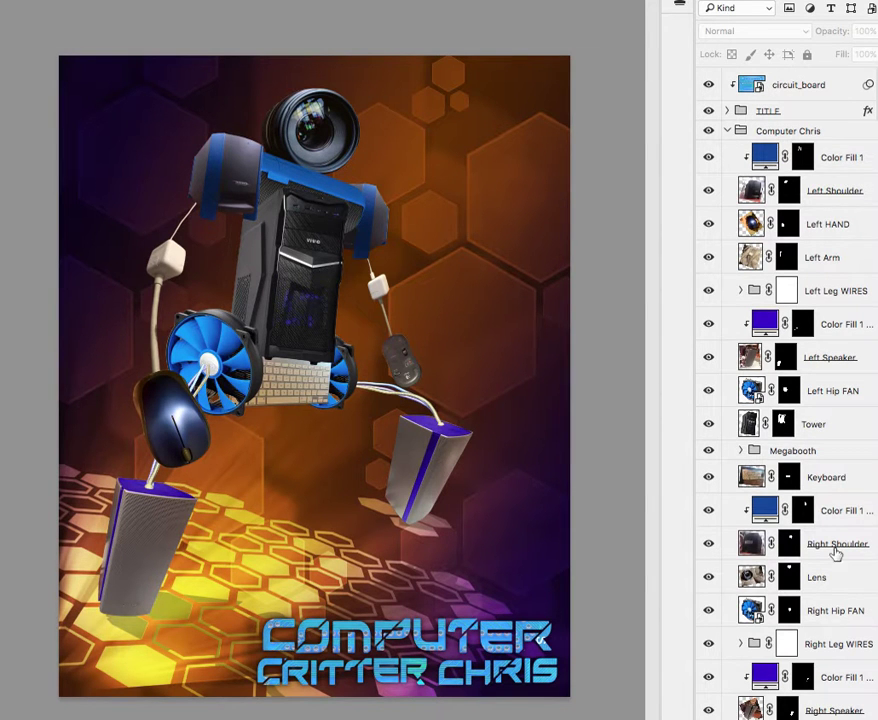
scroll(836, 553, down, 5)
scroll(836, 553, up, 2)
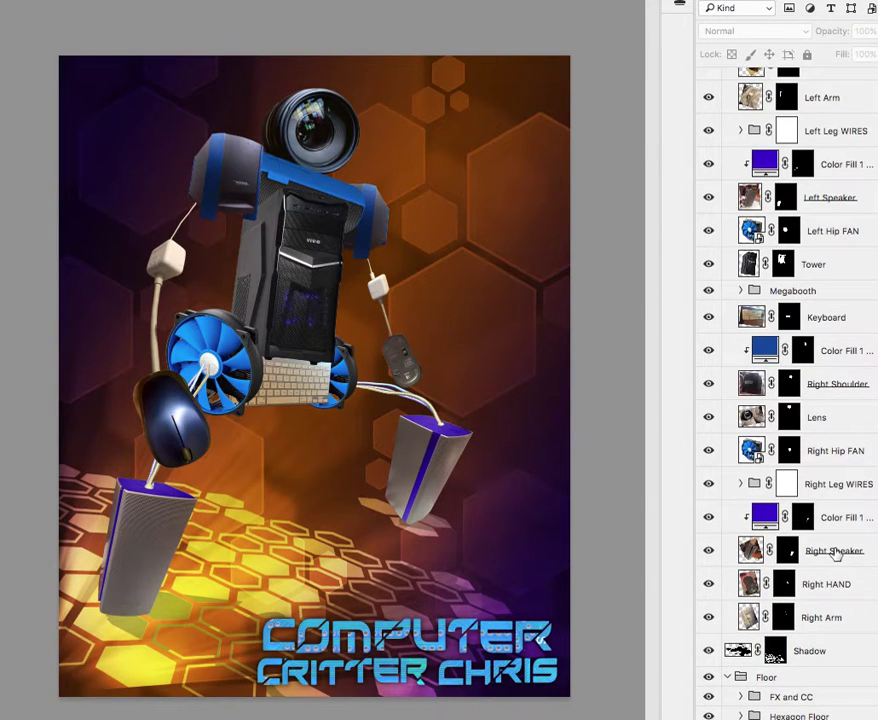
click(709, 265)
click(709, 265)
click(834, 270)
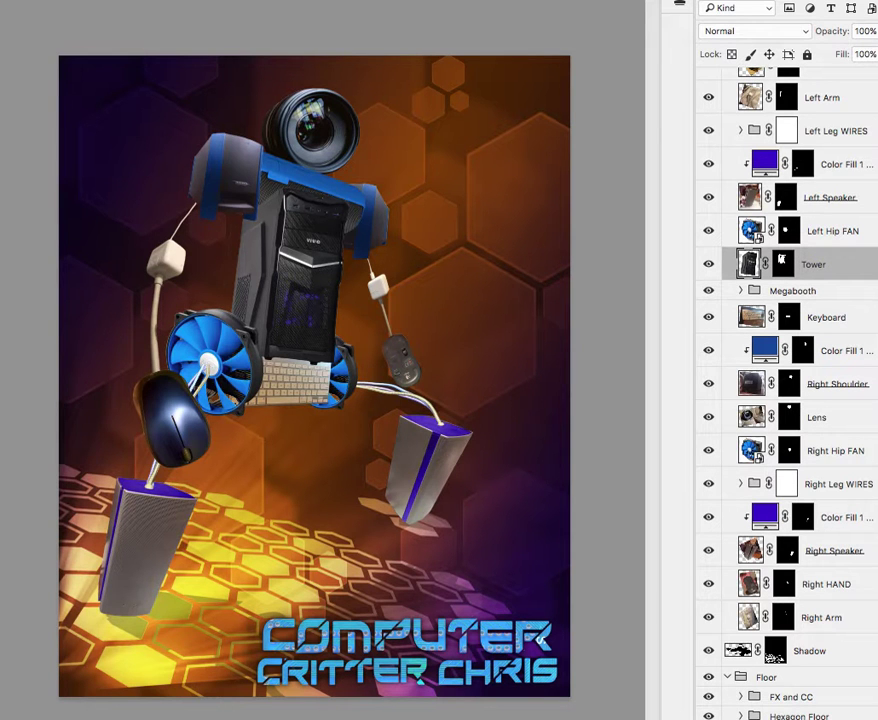
Give the Tower a red Outer Glow with 48% spread, 24 px size and 33% opacity.
click(15, 0)
mouse_move(60, 0)
click(289, 122)
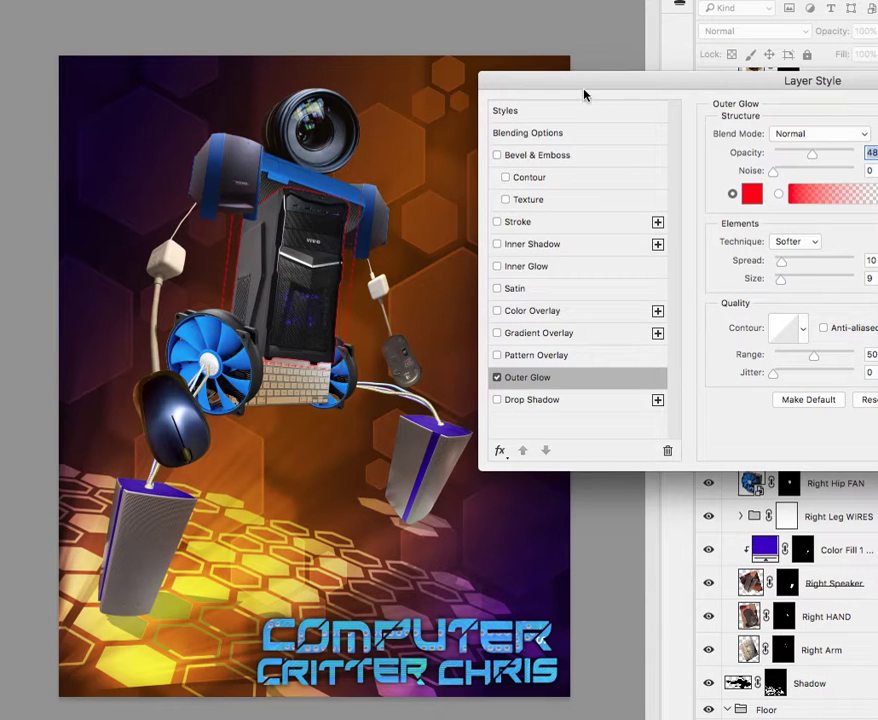
drag(584, 88, 535, 447)
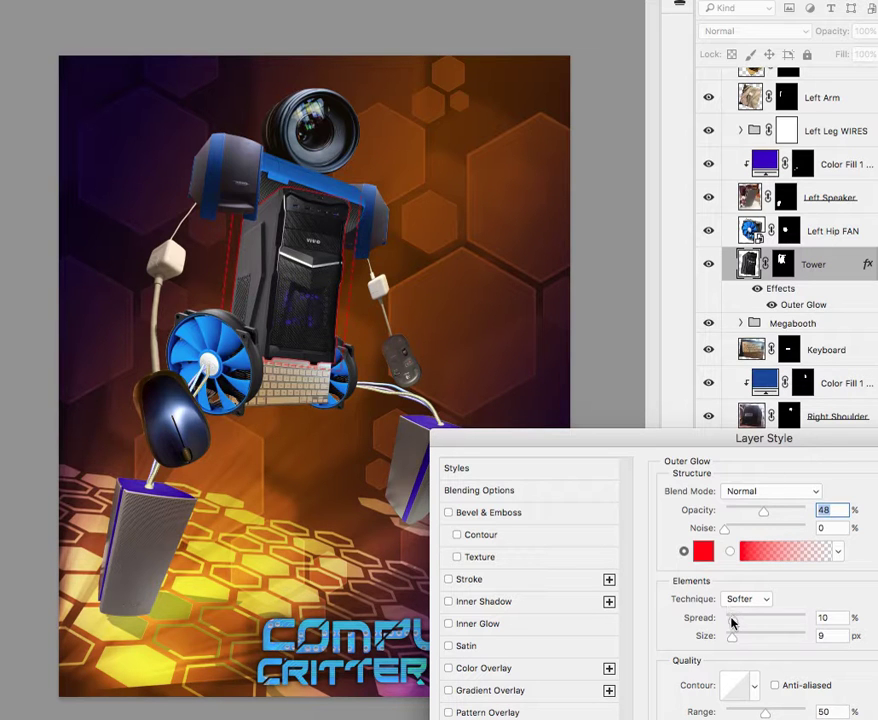
mouse_move(733, 625)
mouse_down()
mouse_move(758, 621)
mouse_move(739, 639)
mouse_up()
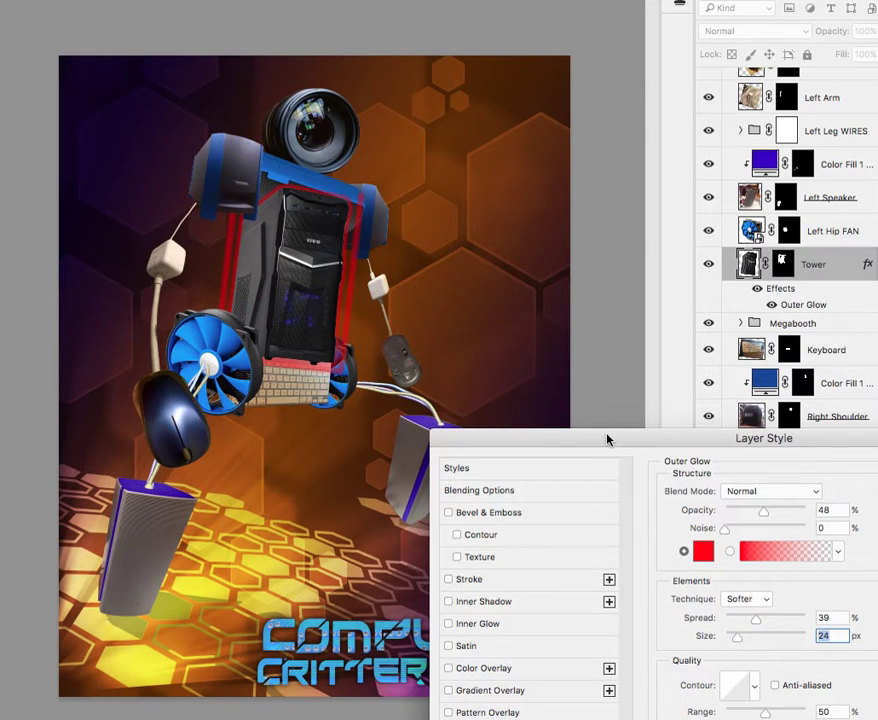
drag(606, 438, 584, 261)
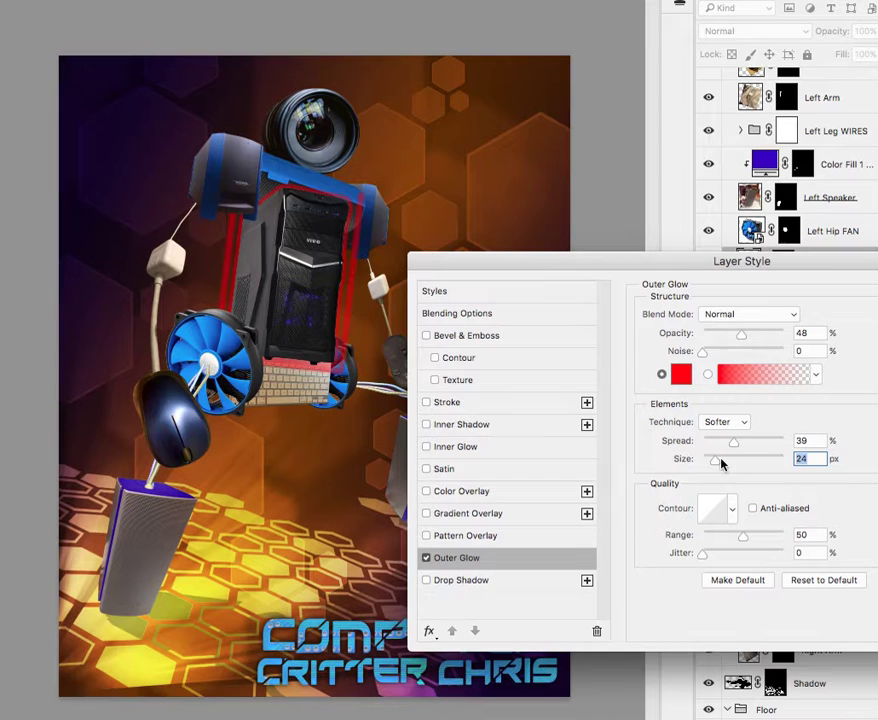
drag(736, 452, 742, 449)
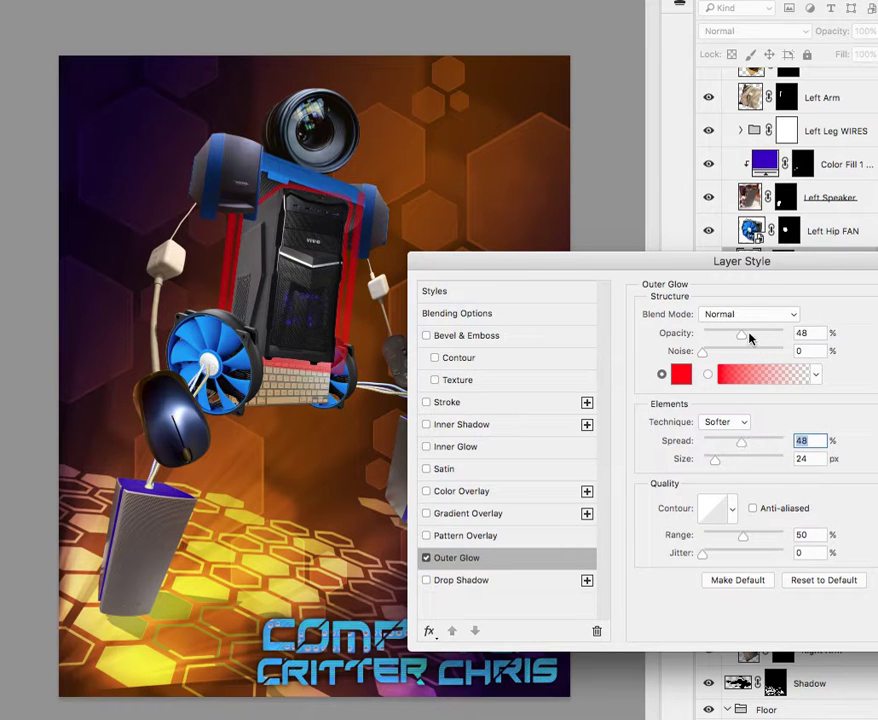
drag(745, 340, 730, 337)
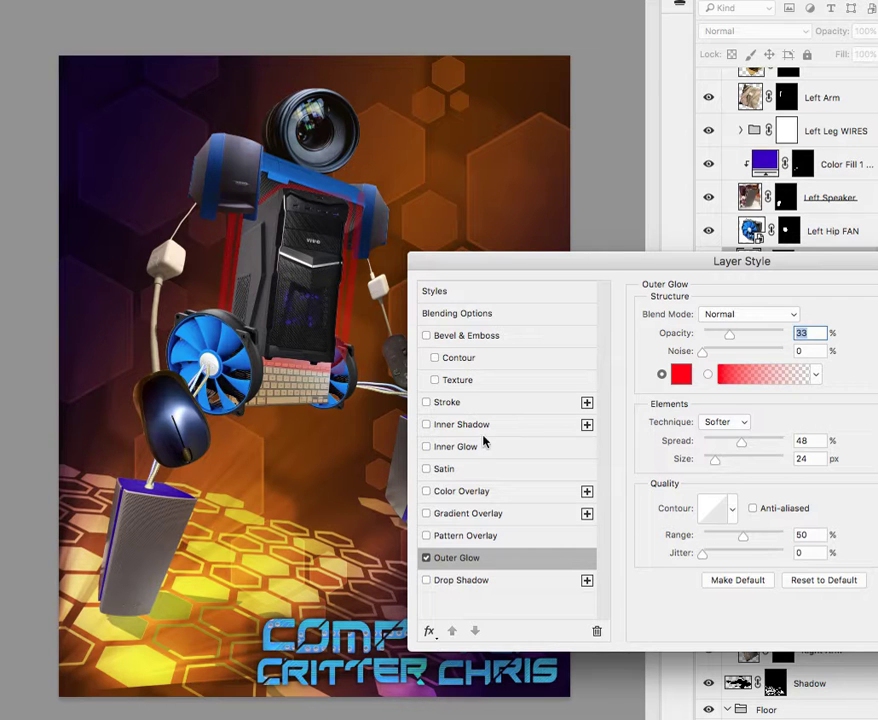
Try a 4 px green stroke on the Tower, then cancel the style, discarding glow and stroke.
click(446, 404)
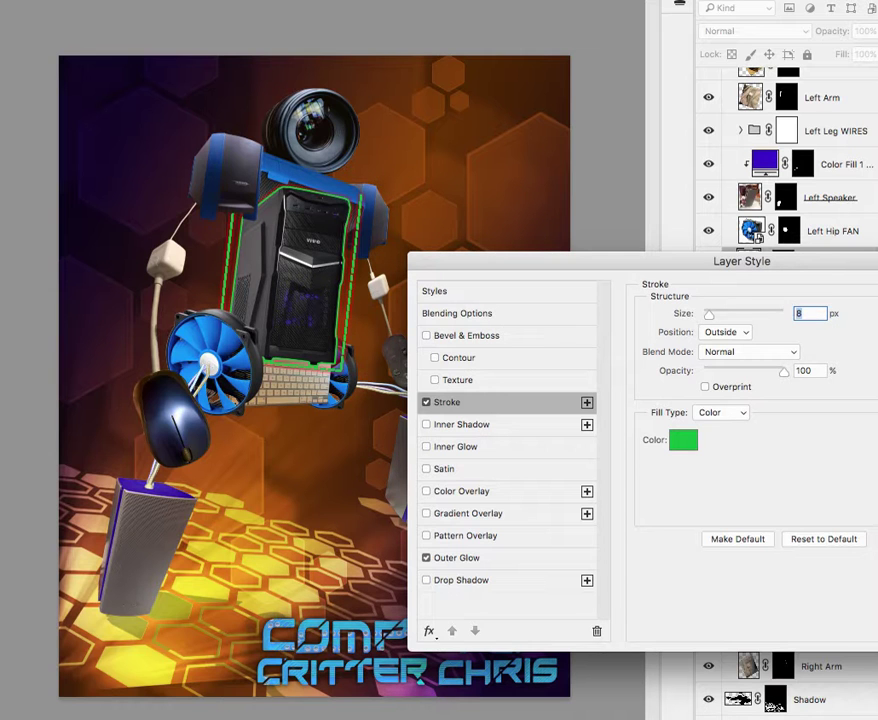
text(4)
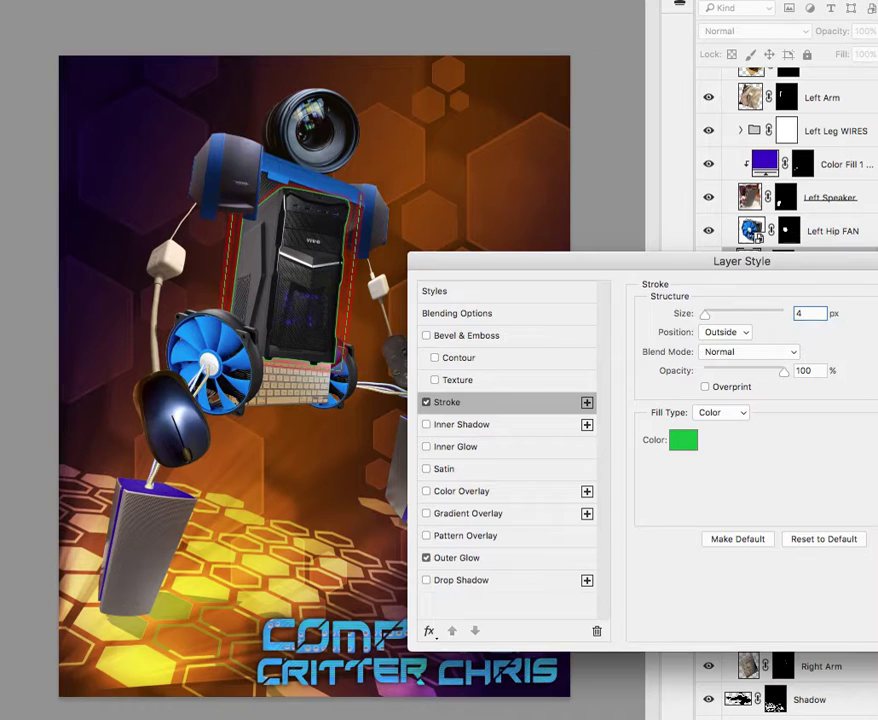
key(Escape)
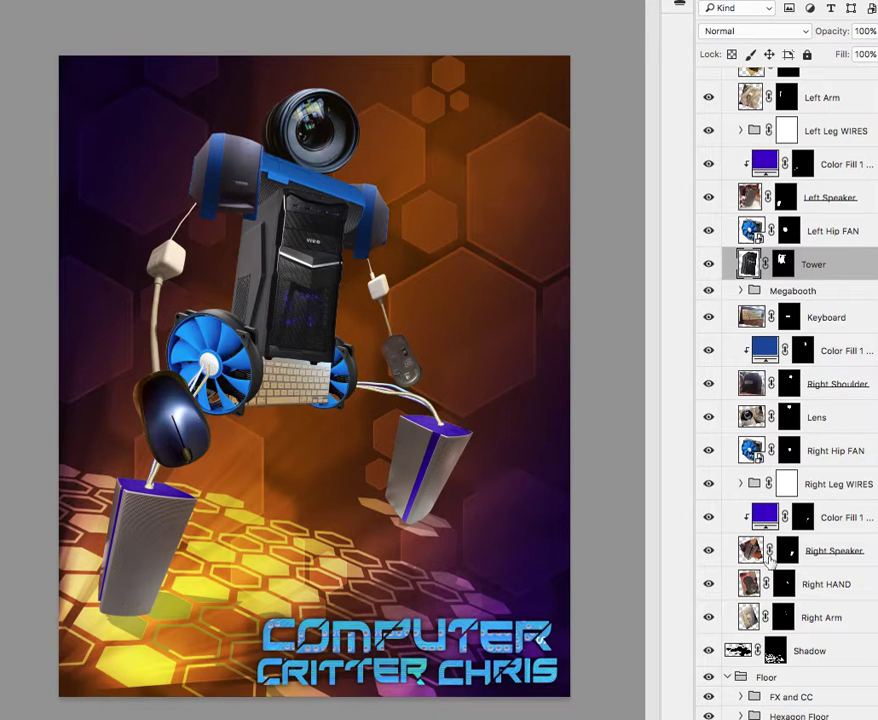
Check the shoulder fill layers and select the Left Shoulder layer.
scroll(803, 480, up, 3)
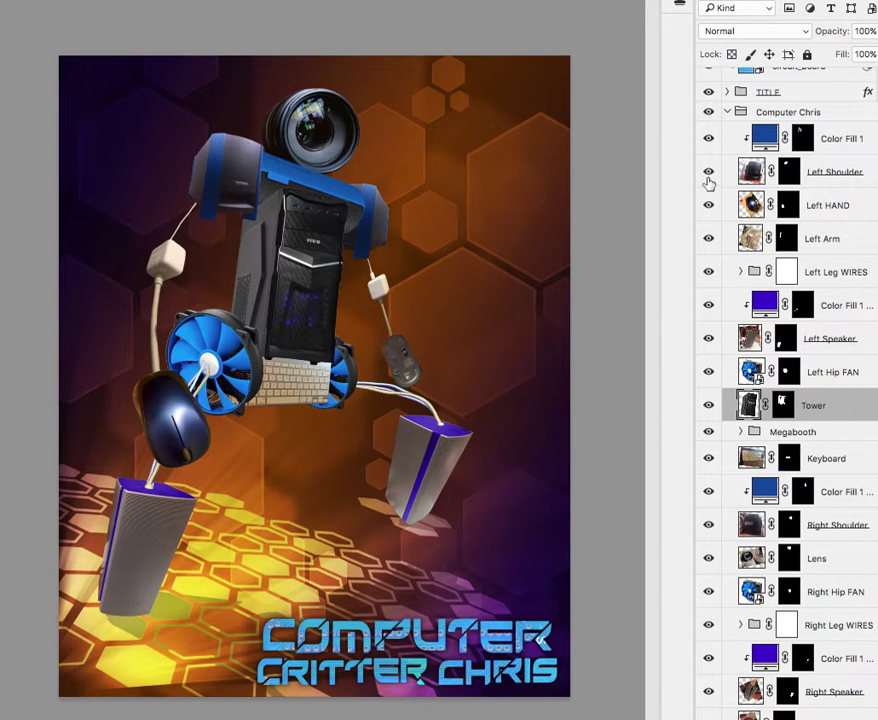
click(708, 138)
click(708, 174)
click(832, 177)
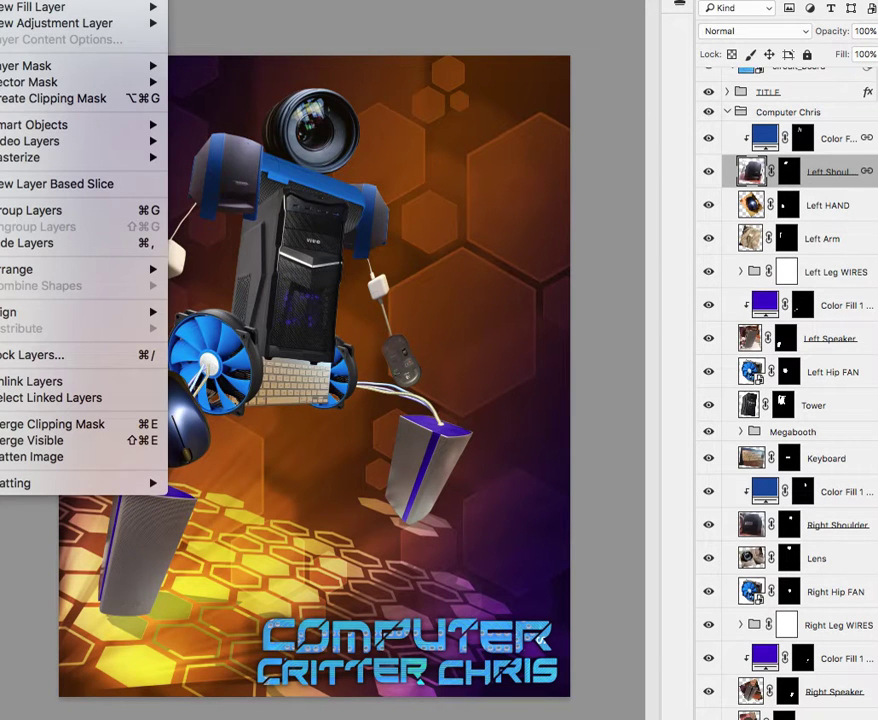
Add a darker red Outer Glow to Left Shoulder: 60% opacity, 0% spread, 68 px size.
mouse_move(60, 1)
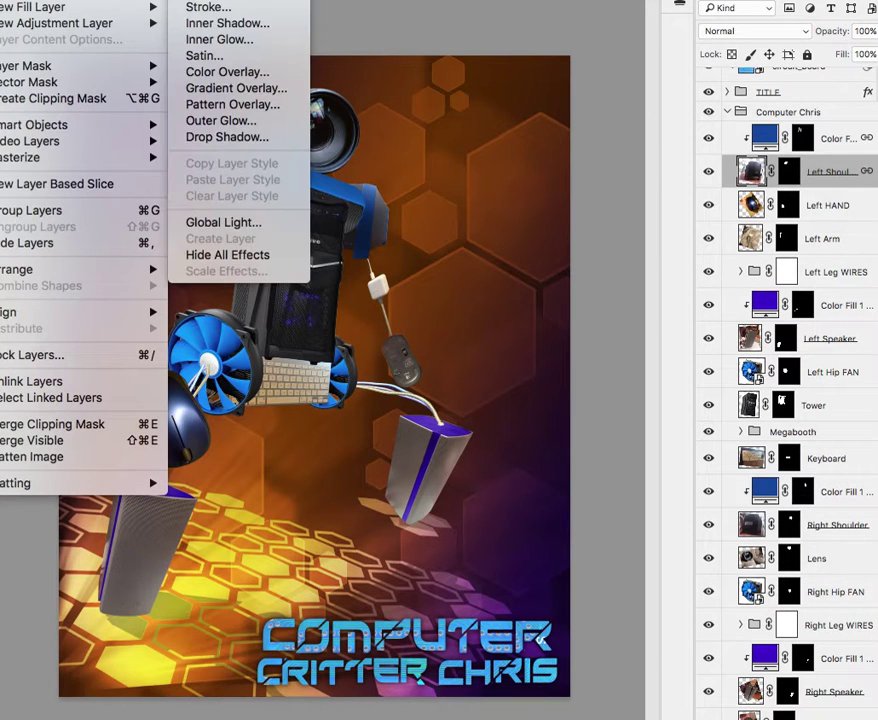
click(250, 121)
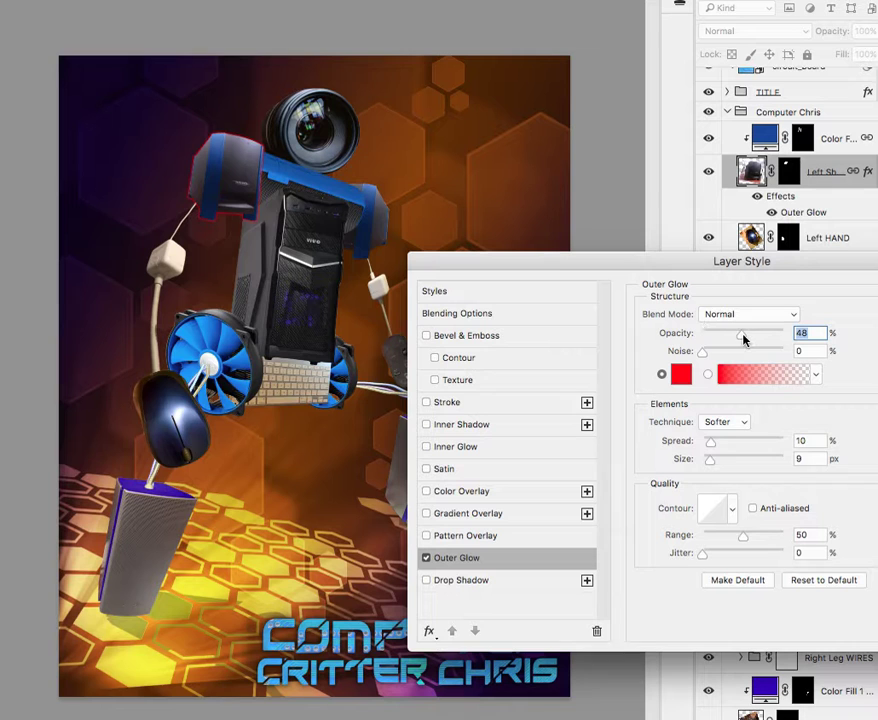
drag(744, 340, 753, 339)
mouse_move(710, 446)
mouse_down()
mouse_move(739, 446)
mouse_move(726, 443)
mouse_move(716, 460)
mouse_move(732, 460)
mouse_move(719, 443)
mouse_move(705, 443)
mouse_up()
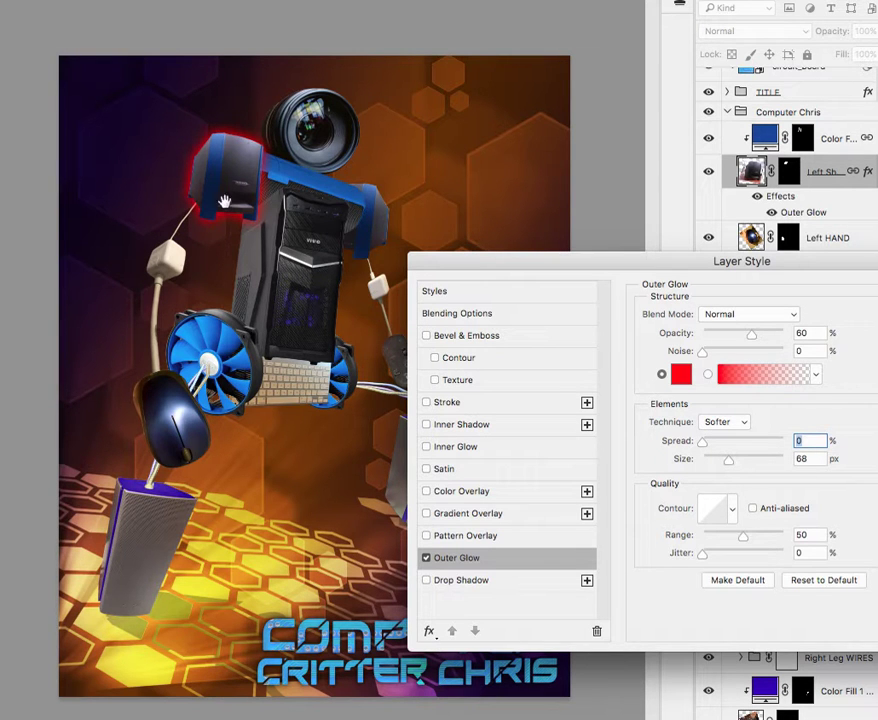
click(681, 374)
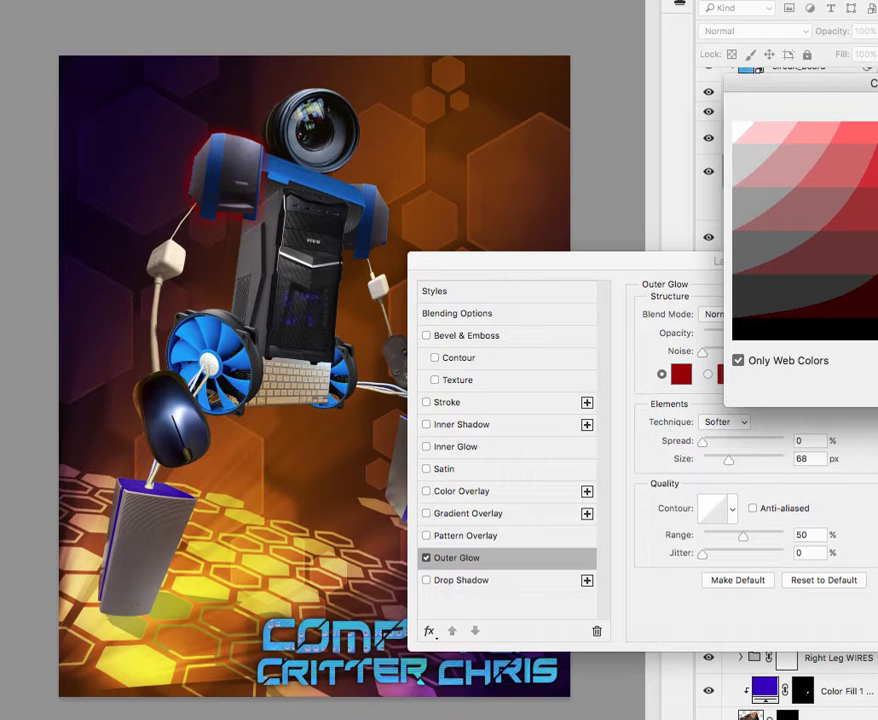
key(Return)
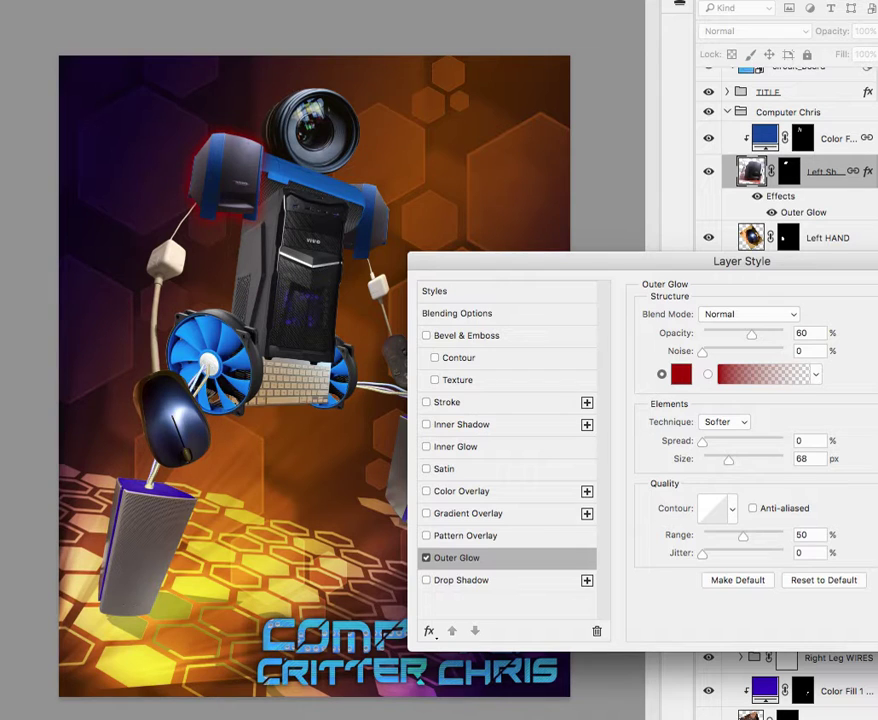
key(Return)
scroll(657, 372, up, 5)
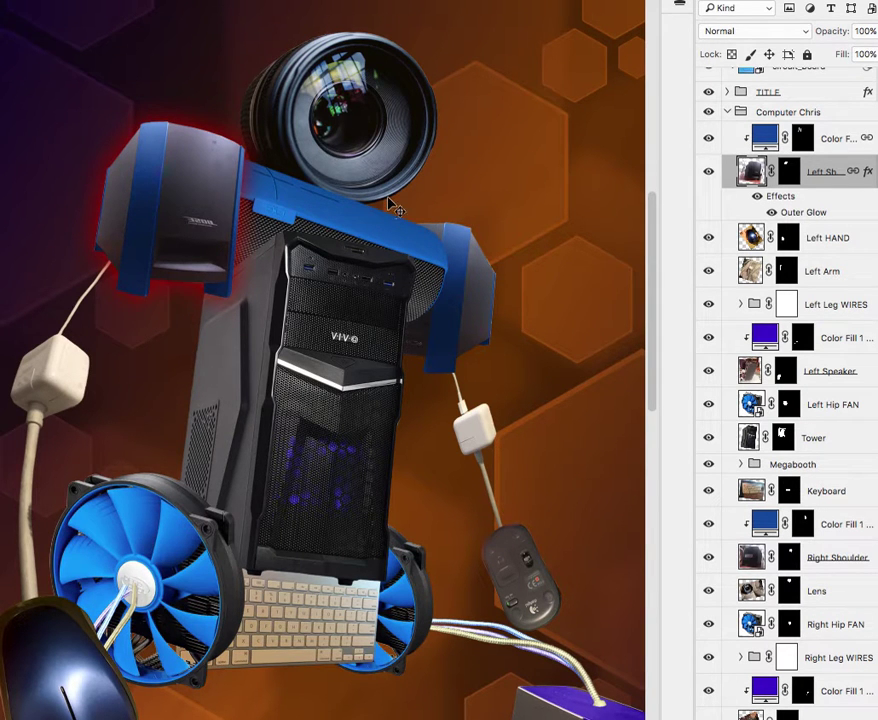
scroll(390, 201, down, 5)
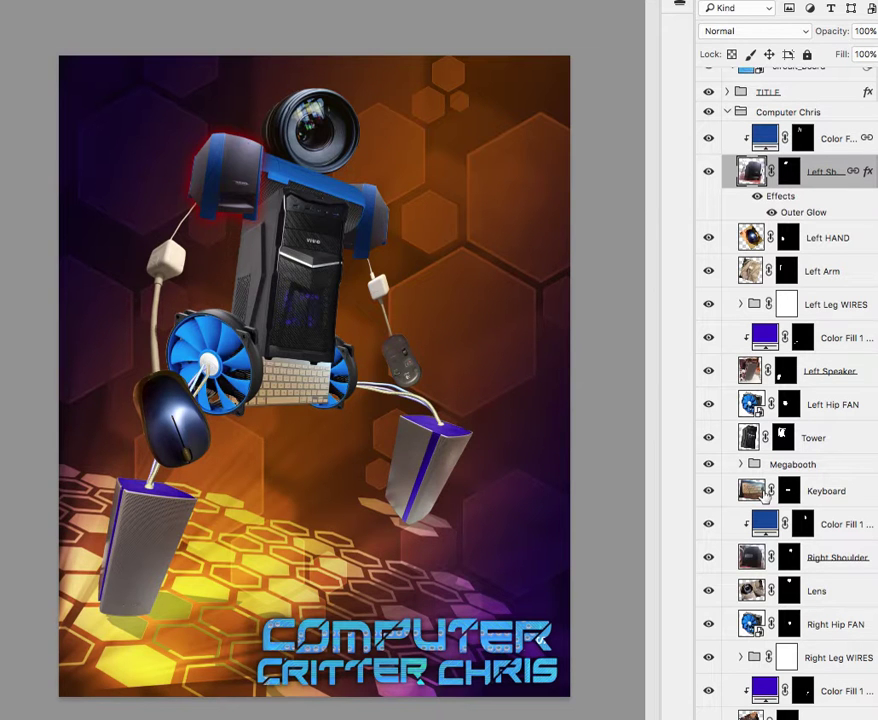
scroll(778, 425, down, 5)
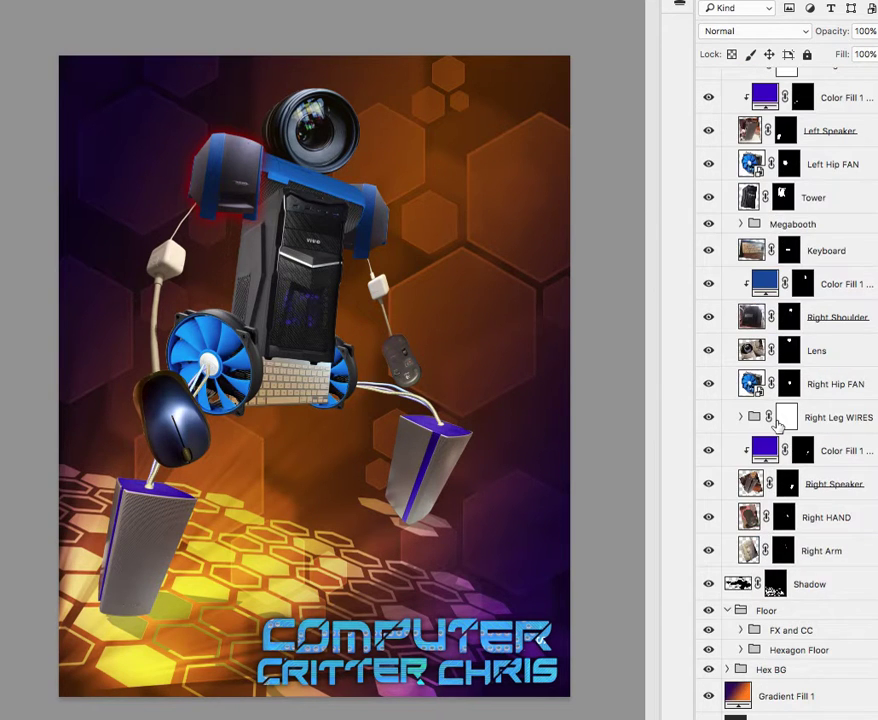
Show and select Right HAND, then add a Levels layer with midtones 1.37 and white point 210.
click(708, 518)
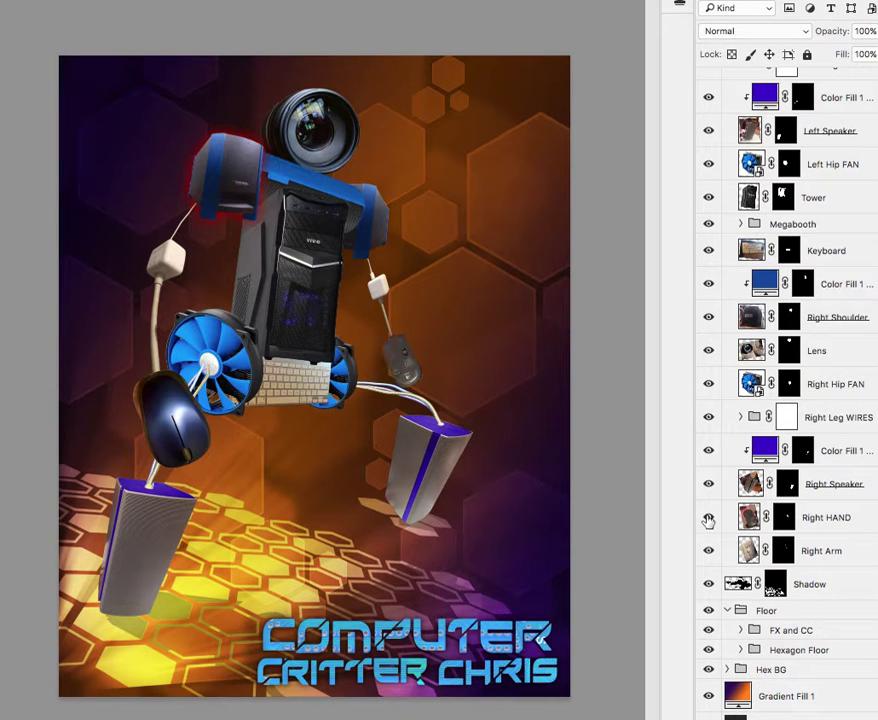
click(831, 518)
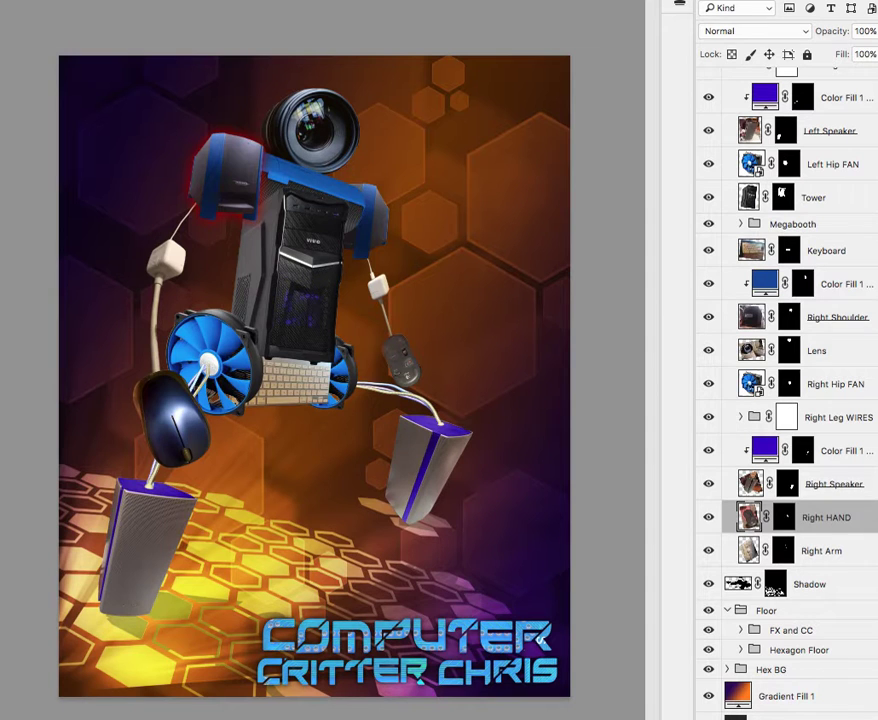
click(792, 716)
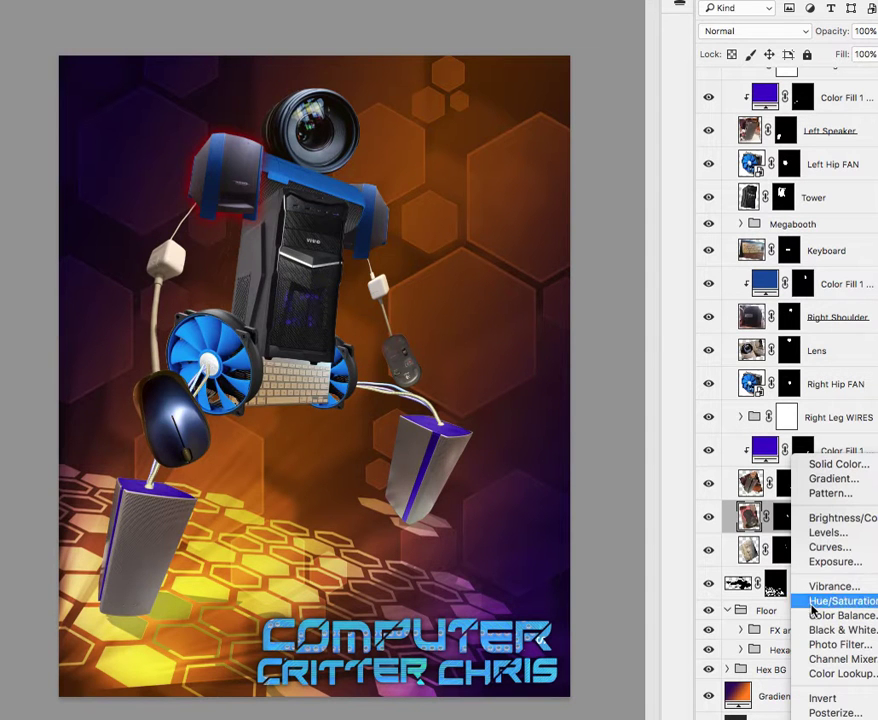
key(Escape)
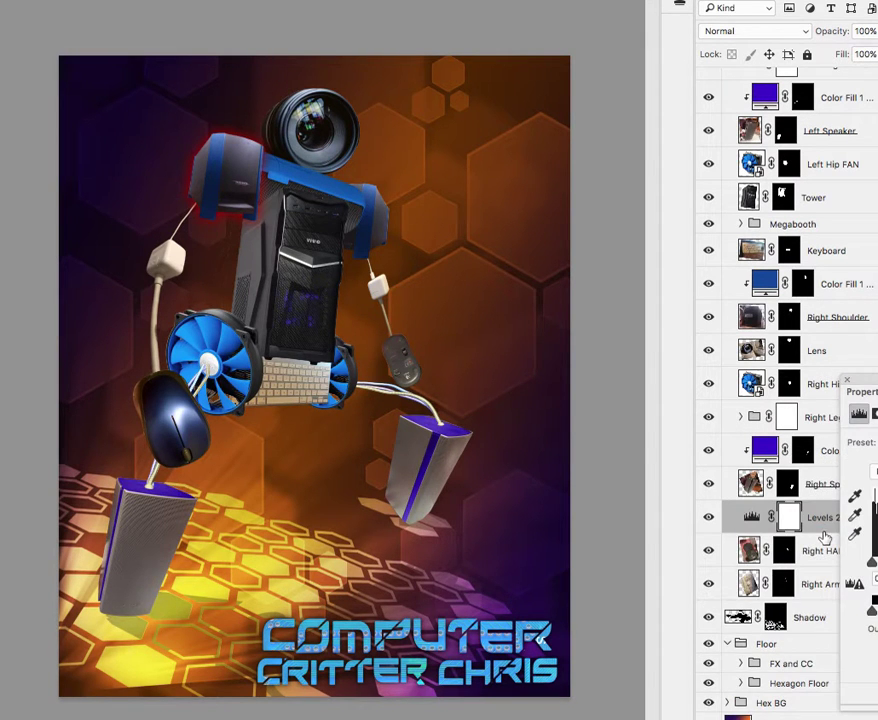
drag(860, 391, 594, 362)
mouse_move(671, 537)
mouse_down()
mouse_move(646, 534)
mouse_move(655, 534)
mouse_up()
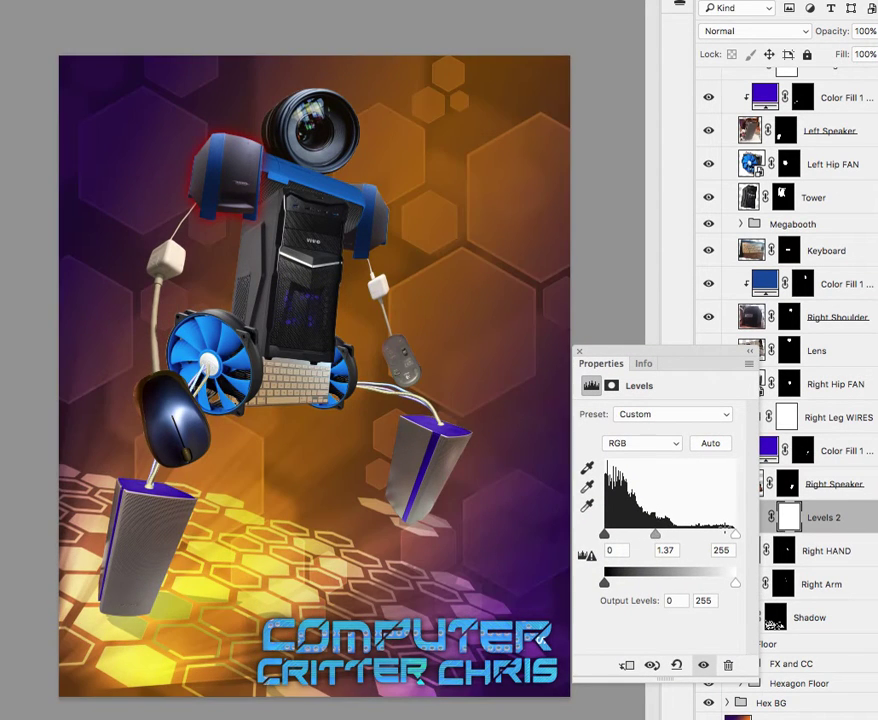
drag(737, 538, 711, 531)
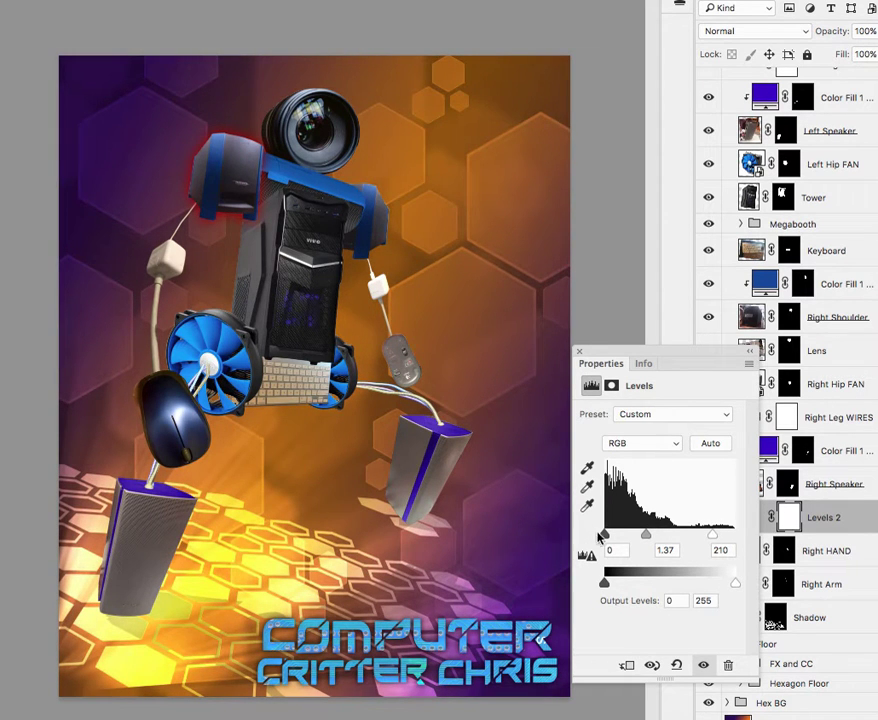
mouse_move(604, 537)
mouse_down()
mouse_move(614, 536)
mouse_move(596, 538)
mouse_up()
Clip Levels 2 to the Right HAND layer and leave the adjustment hidden.
click(835, 517)
right_click(835, 517)
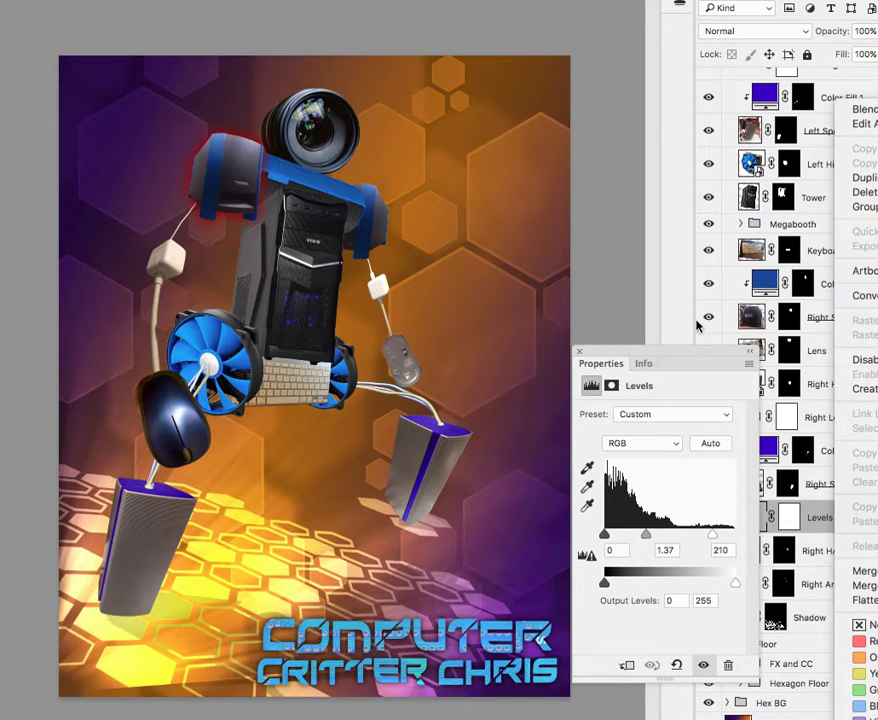
click(865, 388)
drag(614, 352, 877, 352)
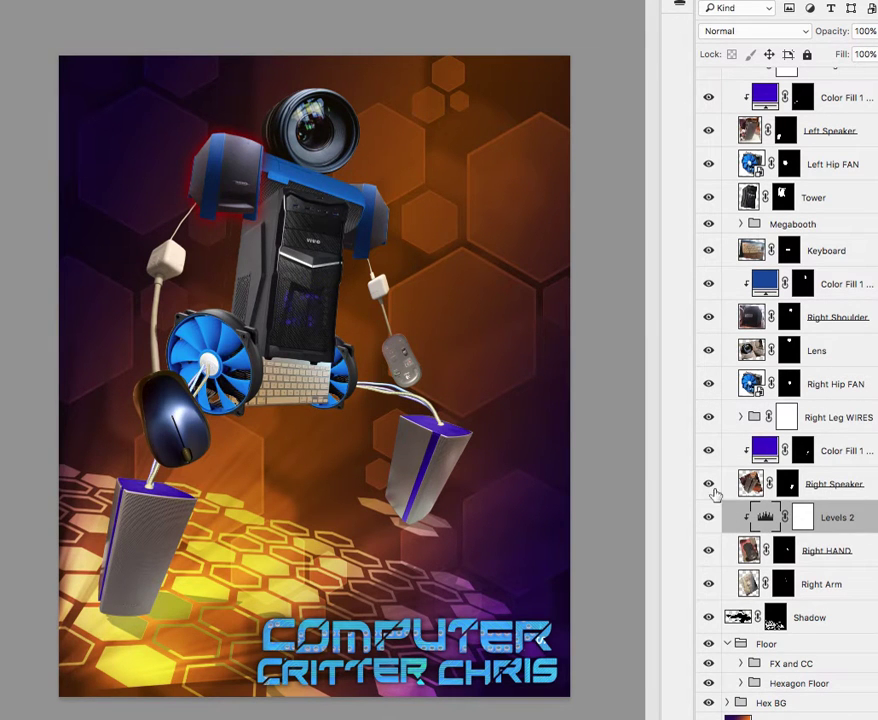
click(709, 518)
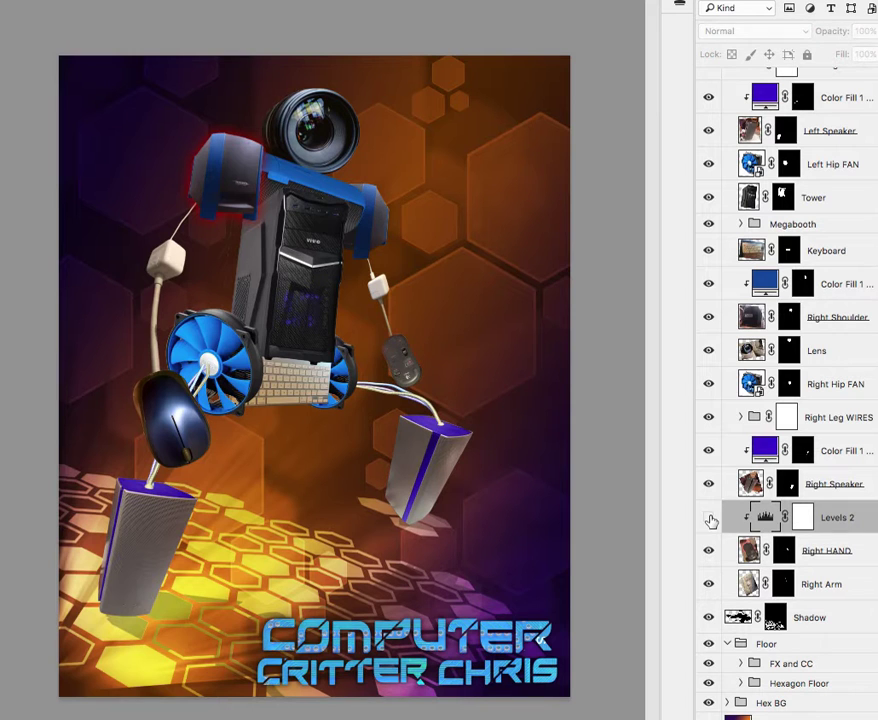
click(709, 518)
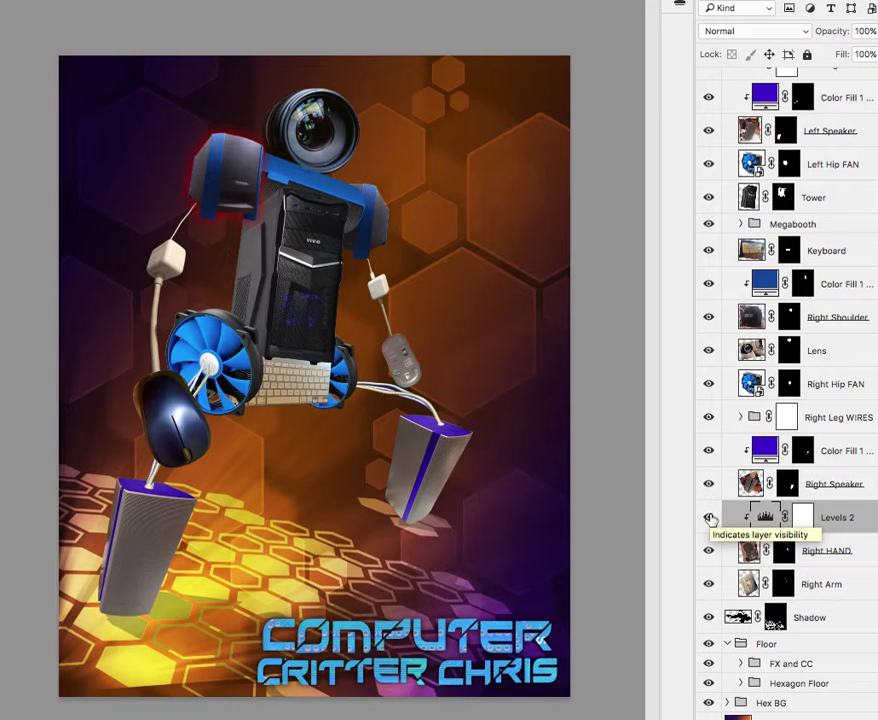
click(709, 518)
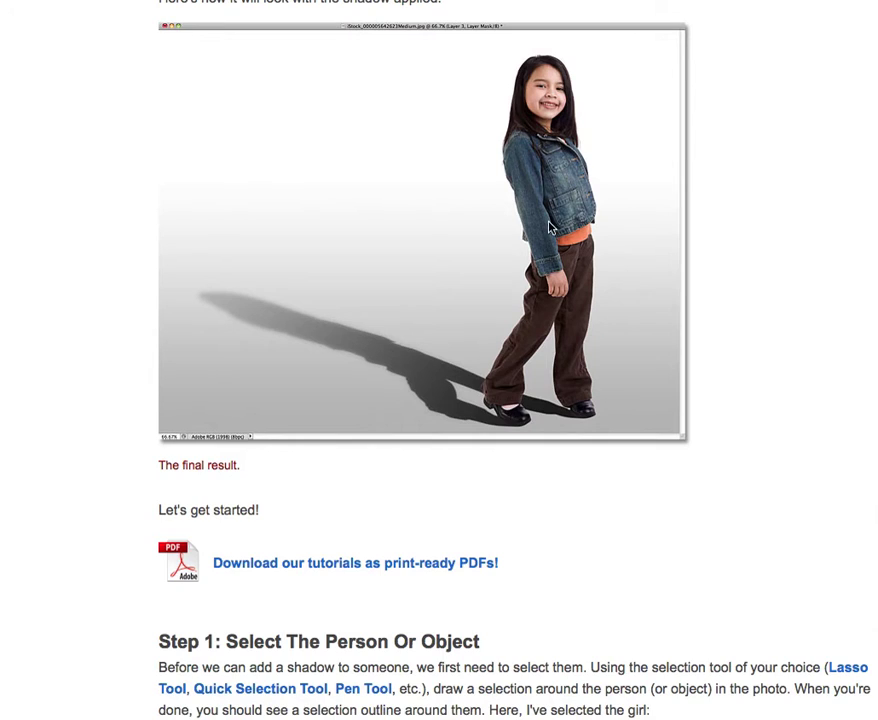
scroll(549, 228, up, 10)
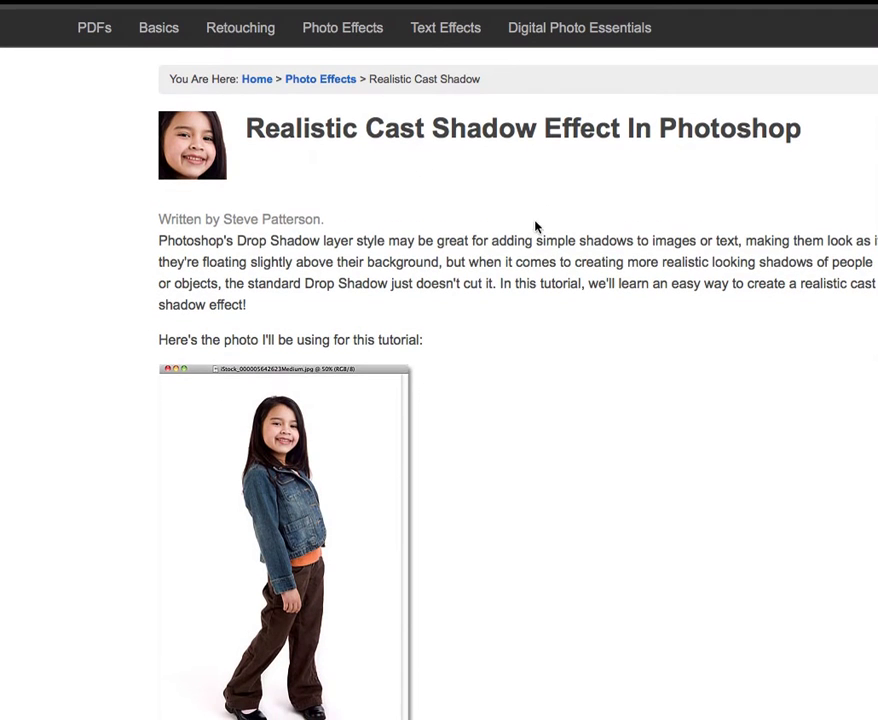
scroll(572, 496, down, 8)
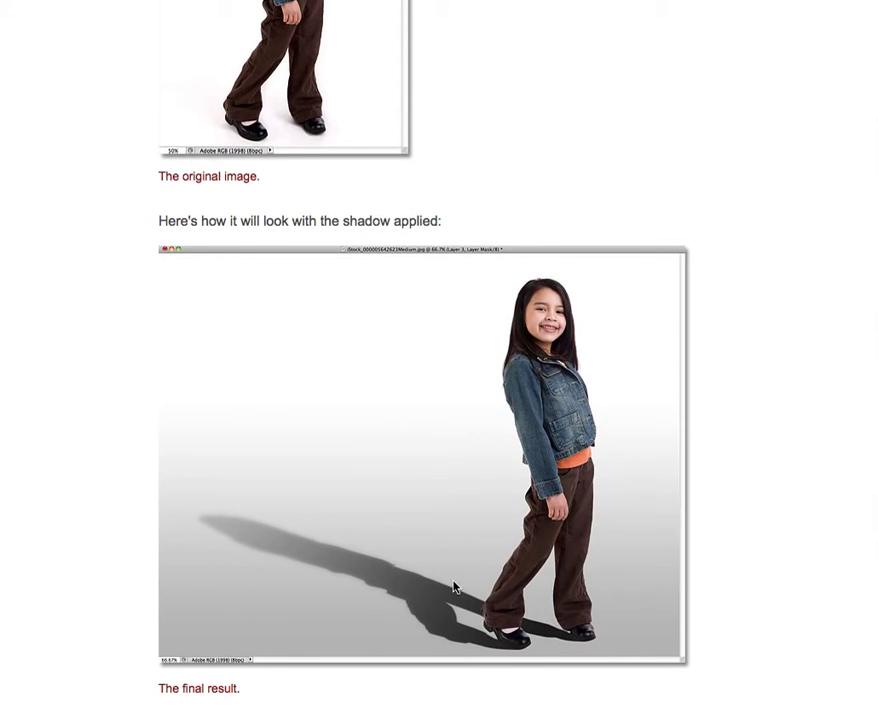
scroll(551, 502, down, 2)
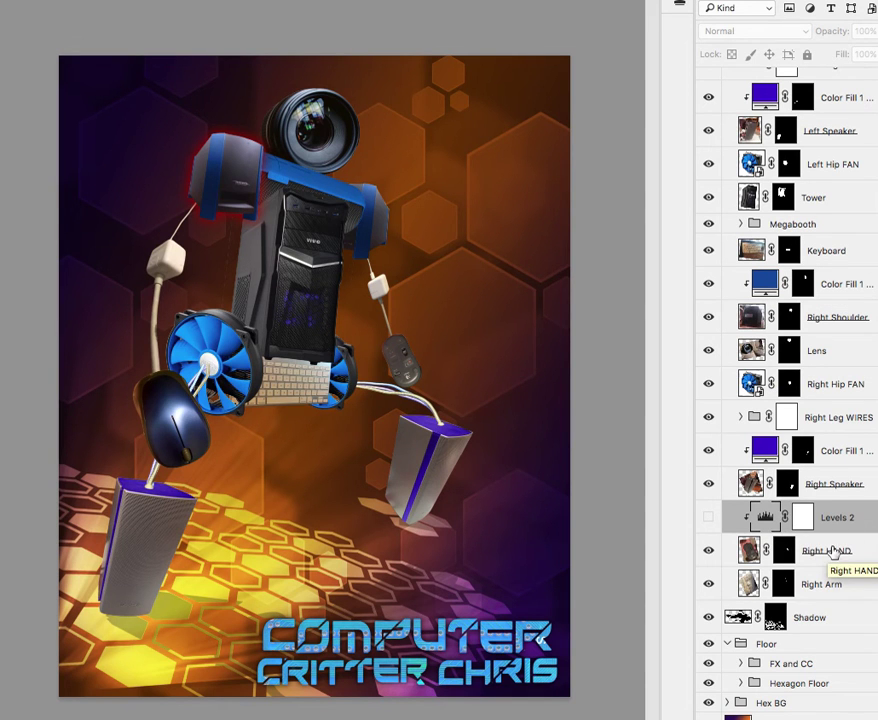
click(828, 198)
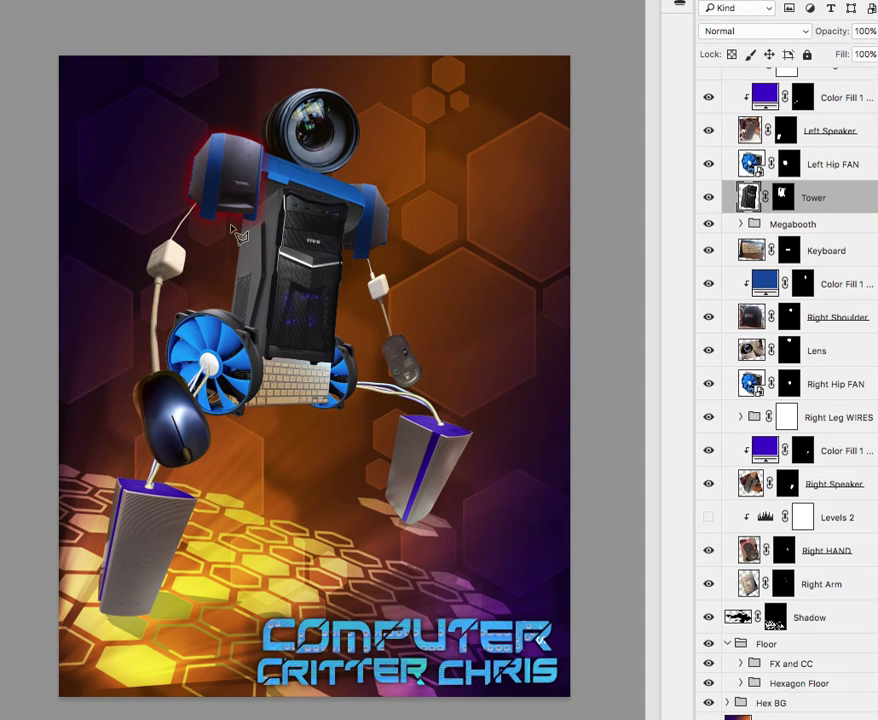
key(ctrl+plus)
key(ctrl+plus)
key(ctrl+0)
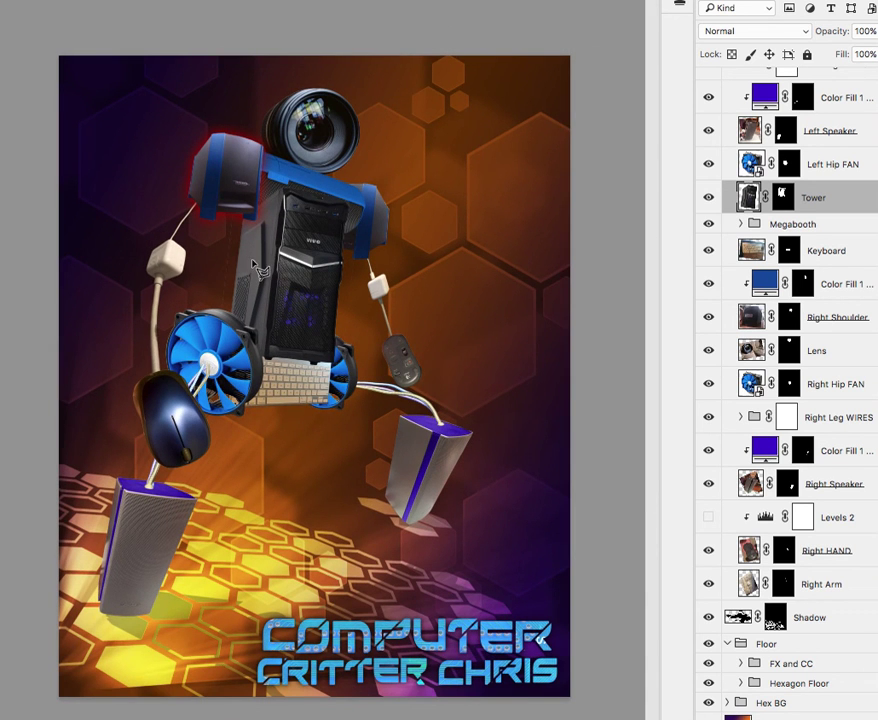